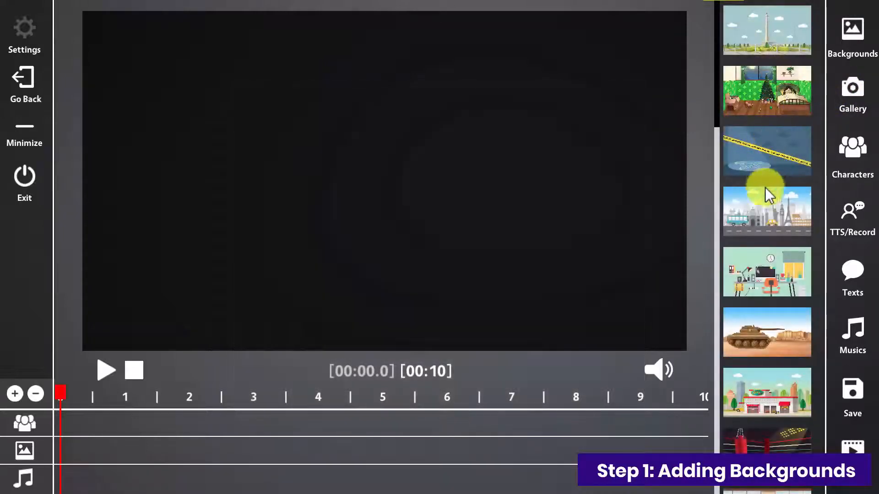
Add the city skyline background to the start of the background track and enlarge it to fill the whole canvas
drag(765, 215, 108, 455)
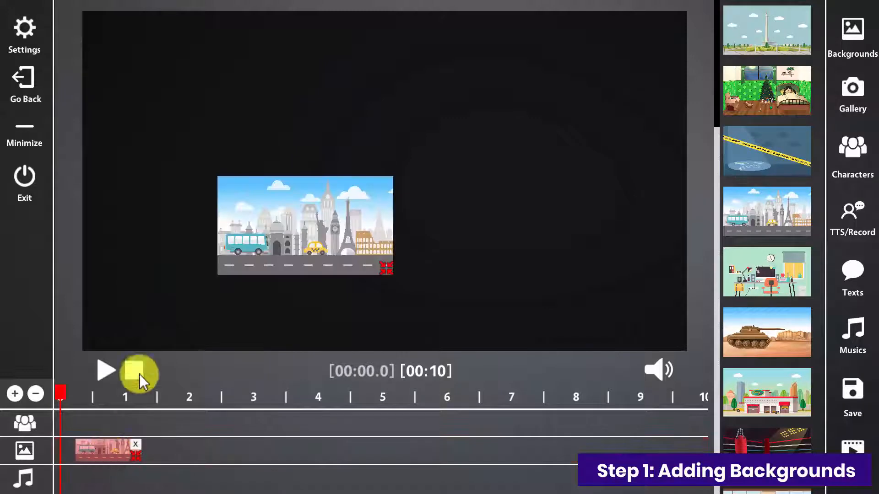
drag(256, 201, 111, 15)
drag(245, 86, 703, 355)
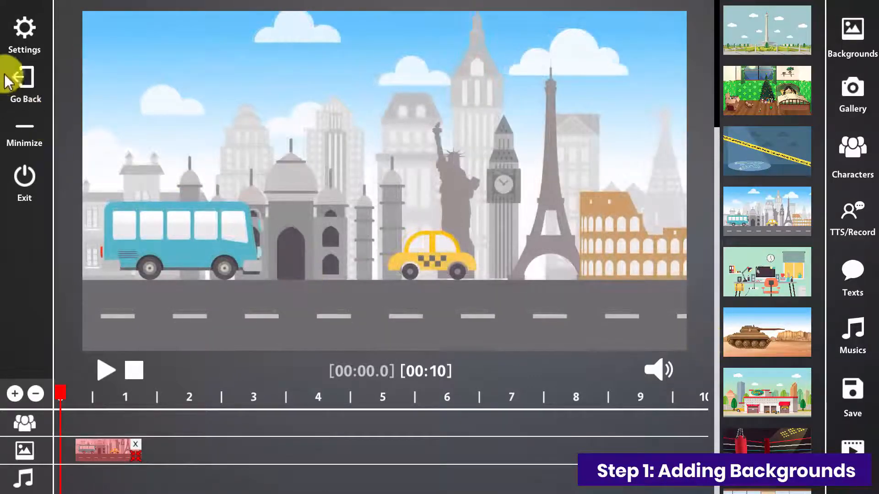
Shift the city background clip to a start time of 0.2 and extend its duration to 4.8
click(20, 43)
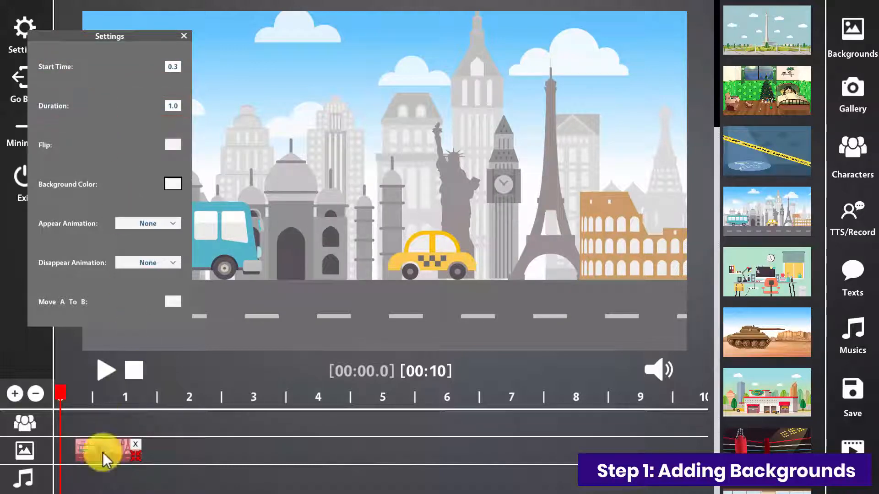
click(79, 452)
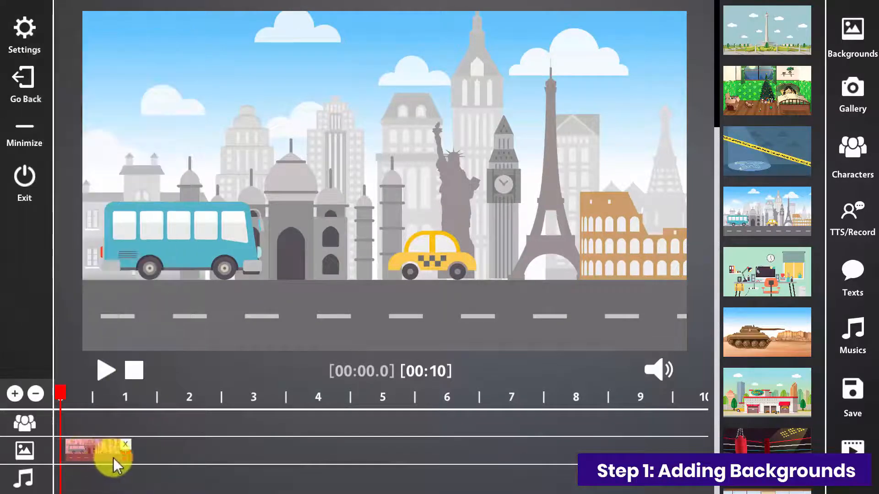
drag(130, 461, 384, 460)
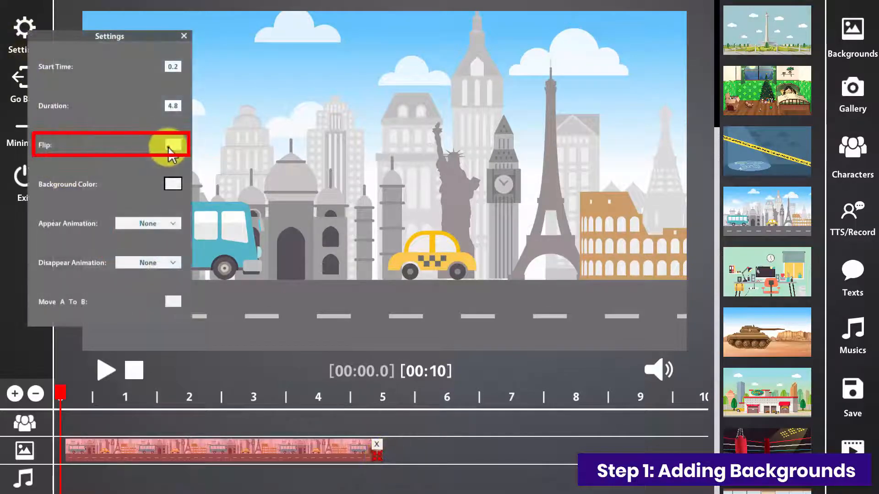
Try flipping the city background horizontally and switch the flip back off
click(170, 145)
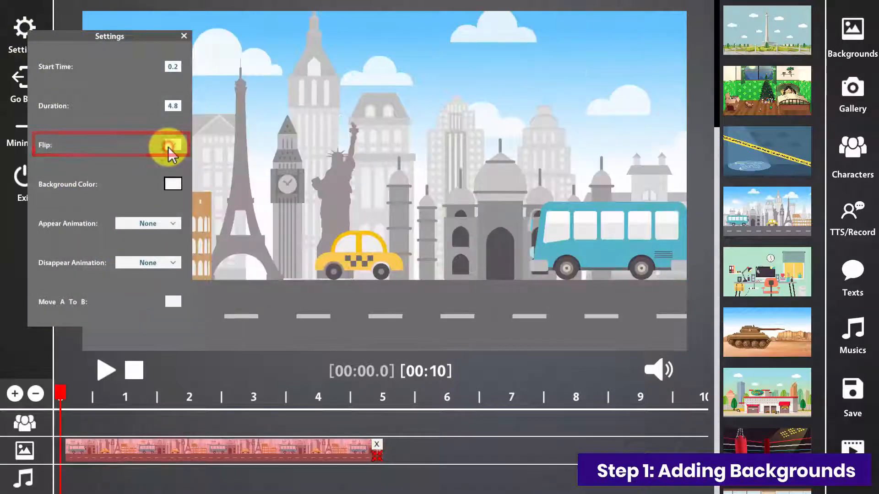
click(169, 146)
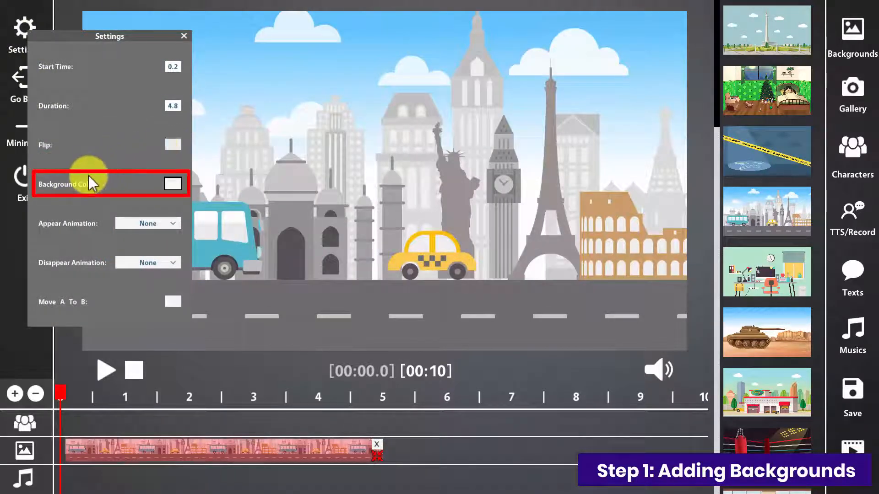
Set the city background's appear animation to Left and disappear animation to Right, and turn on Move A To B
click(154, 223)
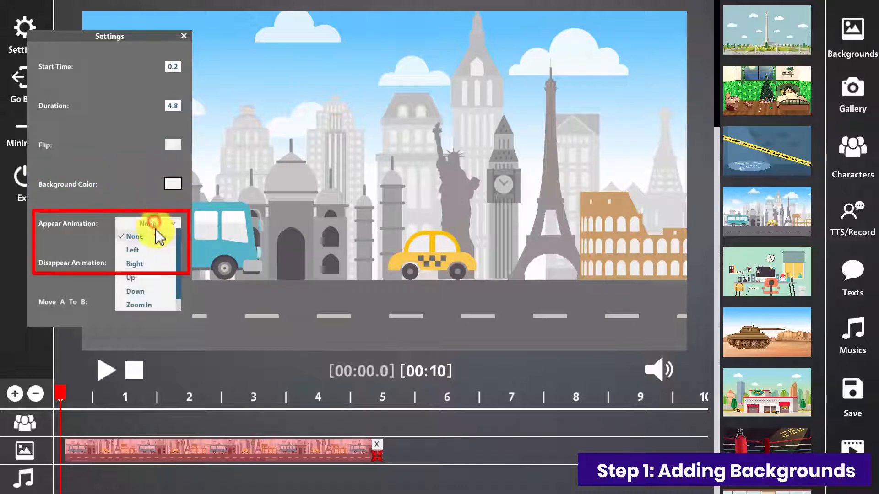
click(145, 250)
click(152, 263)
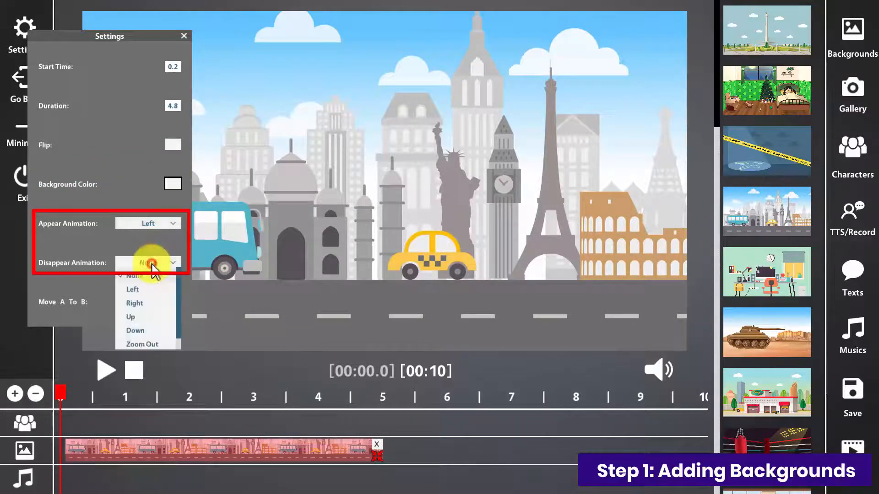
click(148, 304)
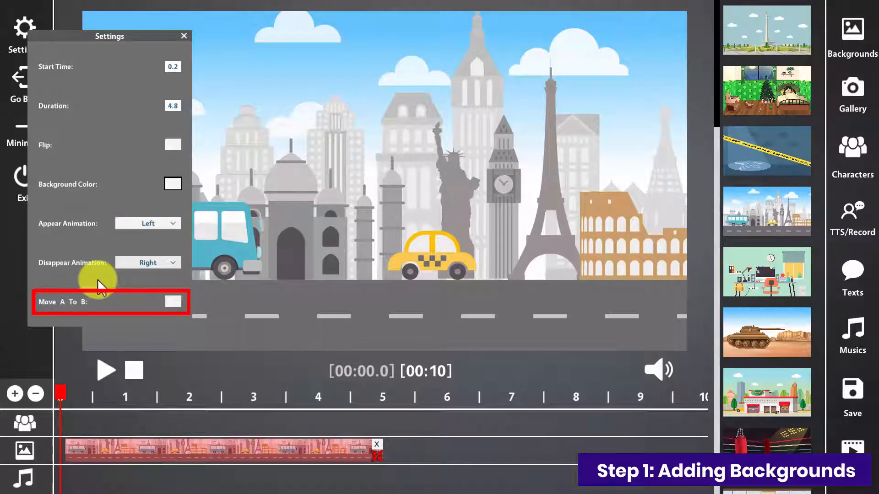
click(173, 301)
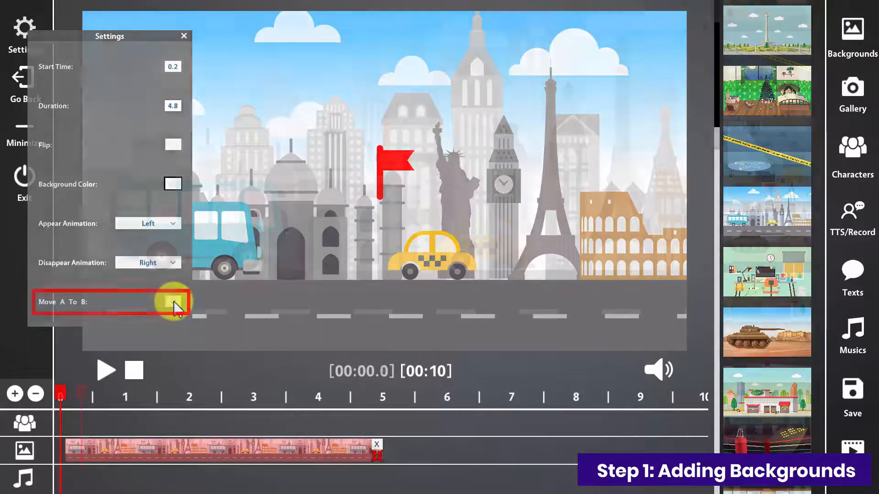
Add the Auto Repair Service background right after the city clip on the background track and play the preview
scroll(726, 291, down, 2)
drag(726, 290, 412, 446)
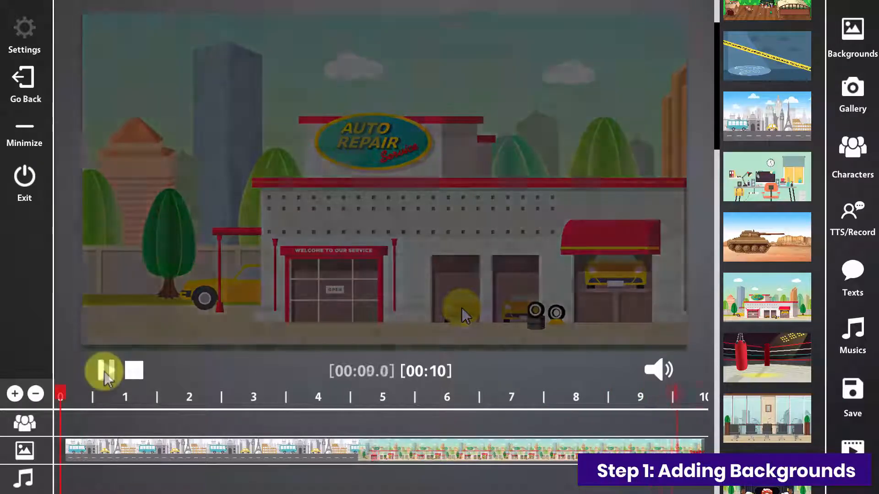
click(104, 372)
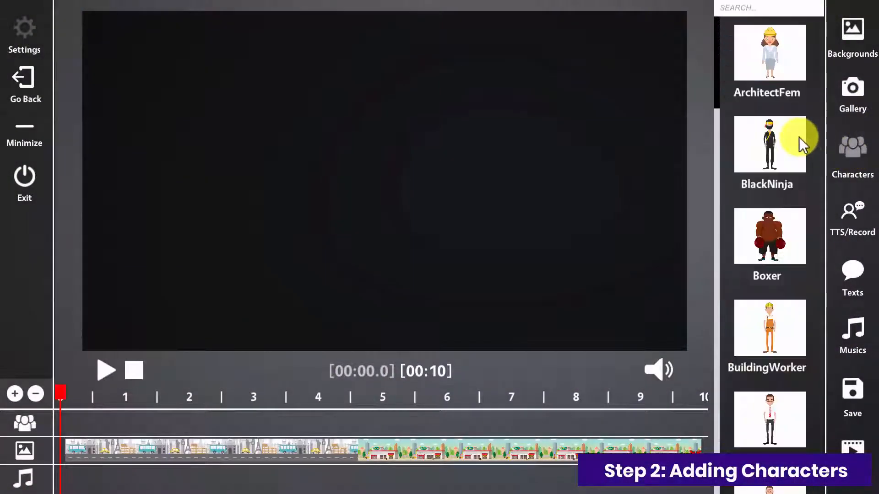
Search the characters for "real" and add RealtorMan to the start of the character track
drag(716, 57, 712, 124)
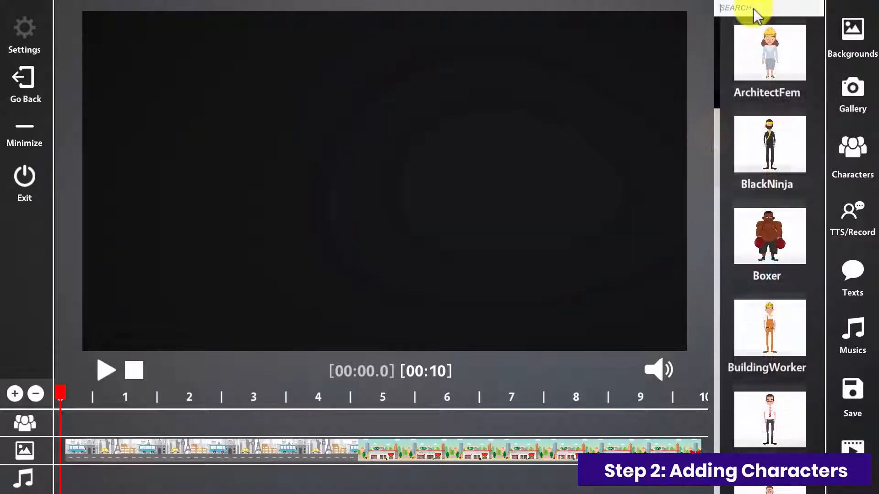
click(755, 12)
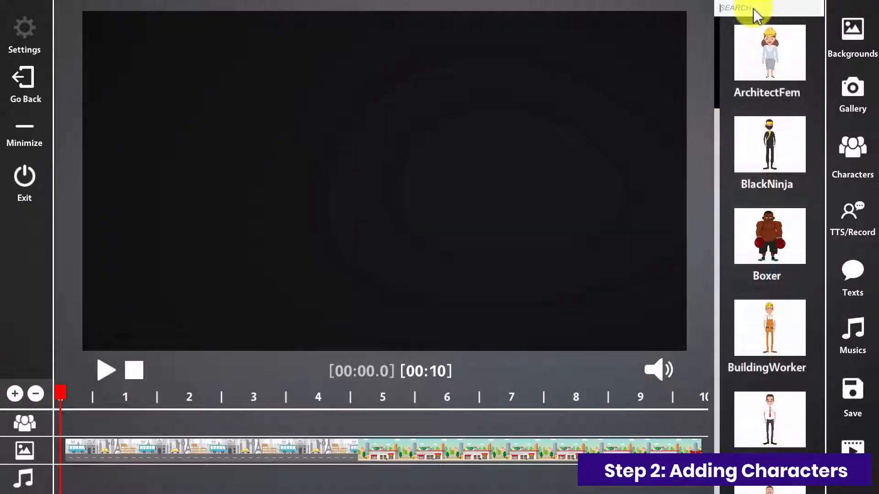
text(real)
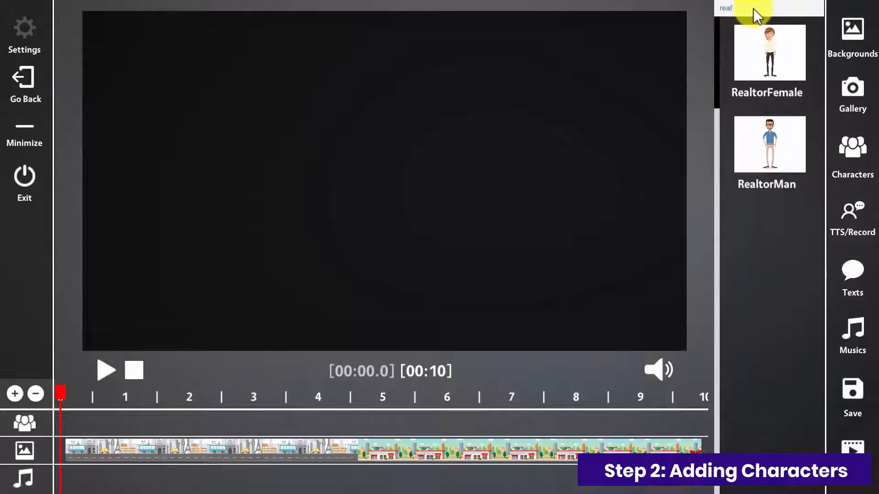
click(769, 142)
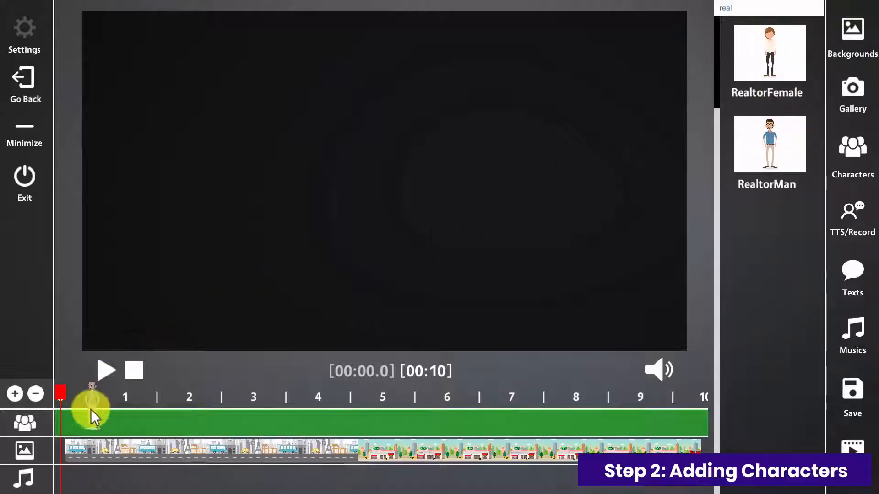
drag(91, 409, 88, 416)
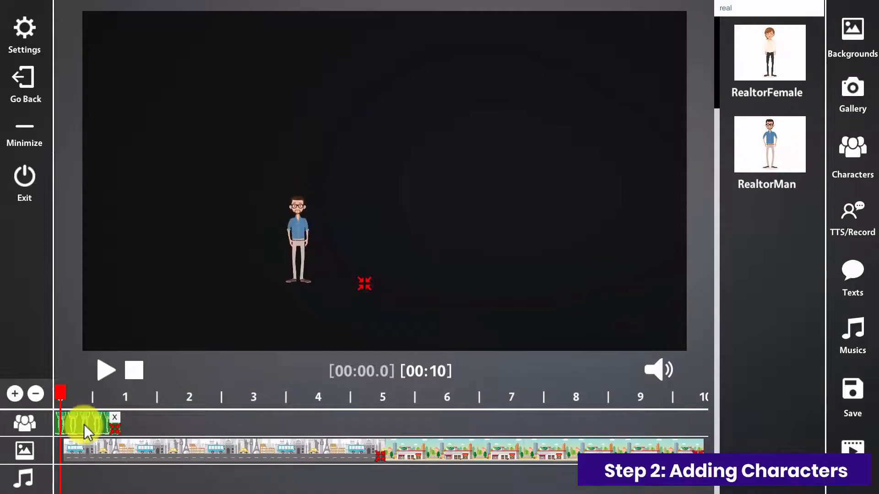
Enlarge the RealtorMan character to most of the canvas height and place it near the centre
drag(306, 248, 241, 59)
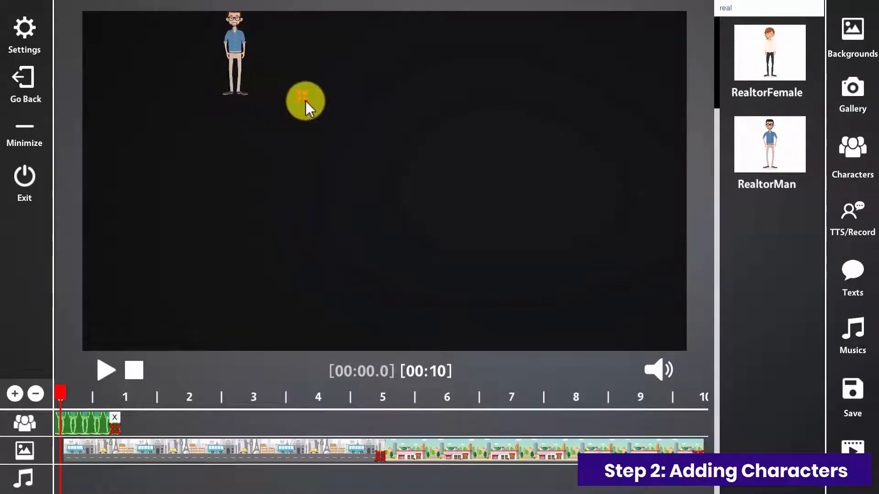
drag(306, 101, 580, 367)
drag(407, 267, 388, 226)
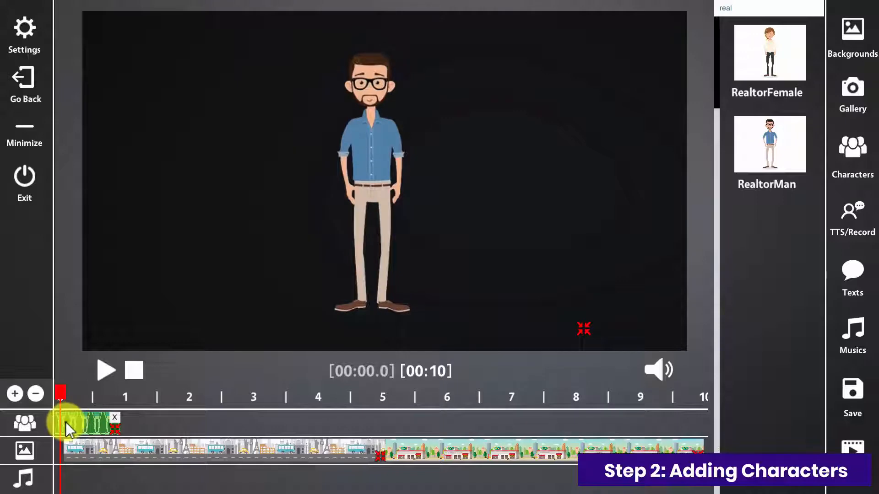
Give RealtorMan the "man car driving" action with Loop enabled, and place the car on the road at the scene's left side
click(24, 43)
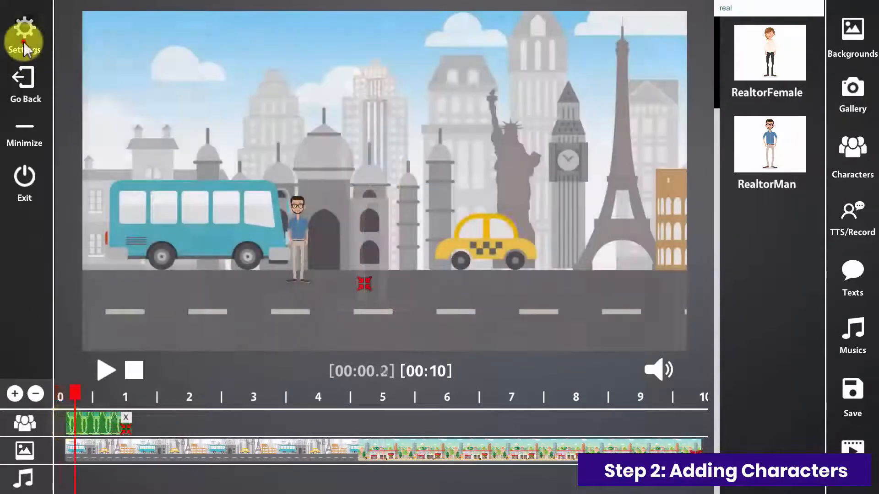
click(144, 167)
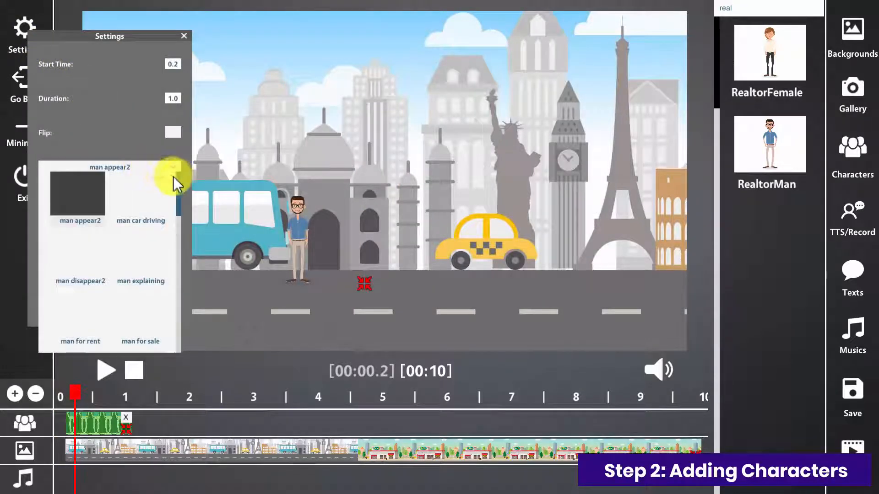
mouse_move(177, 183)
mouse_down()
mouse_move(177, 309)
mouse_move(196, 309)
mouse_move(184, 181)
mouse_up()
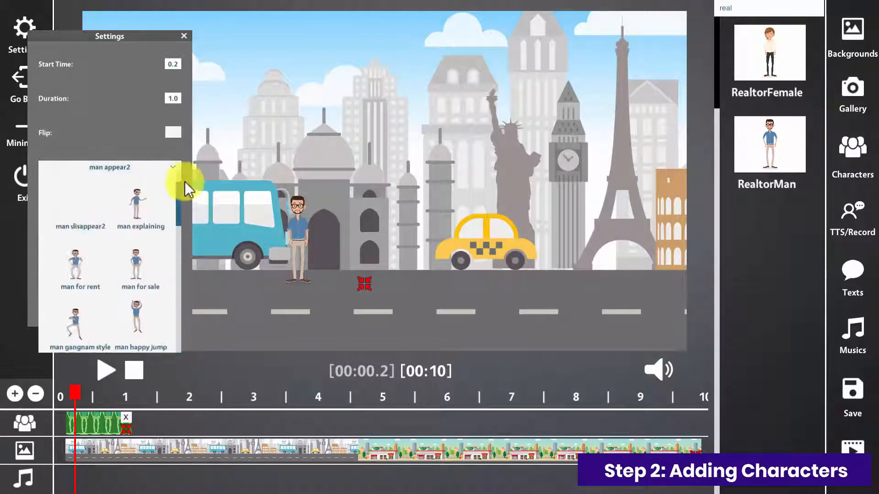
scroll(153, 188, up, 1)
click(139, 196)
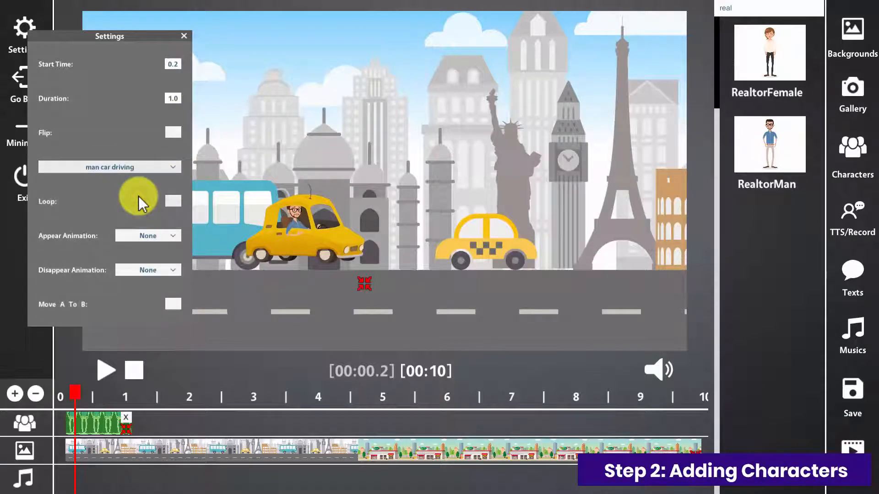
click(174, 202)
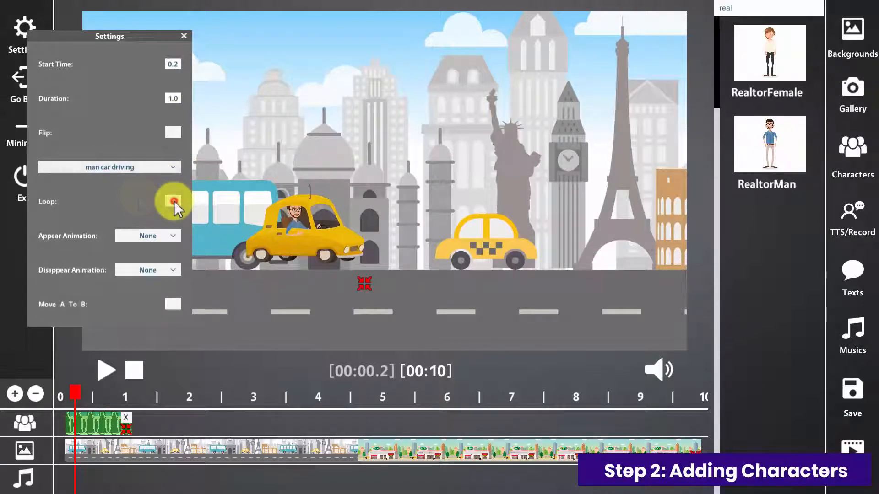
mouse_move(285, 235)
mouse_down()
mouse_move(246, 266)
mouse_move(202, 275)
mouse_up()
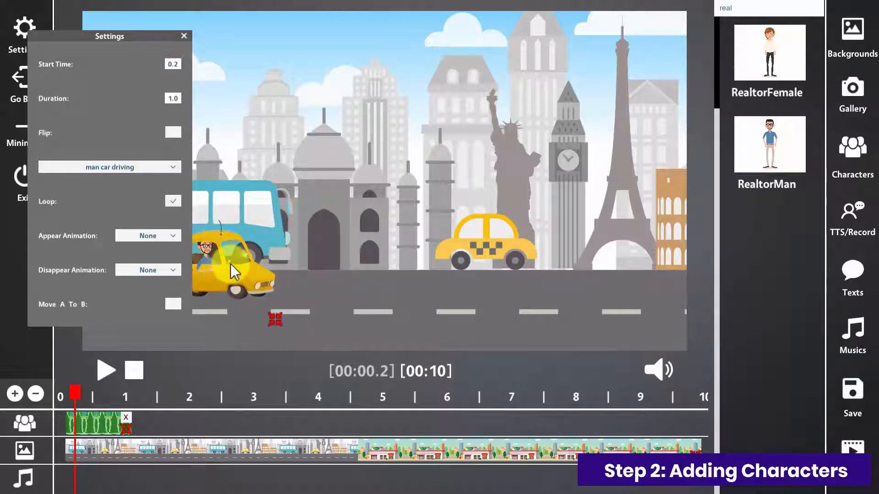
Set the driving character's disappear animation to Fade Out and turn on Move A To B
click(156, 270)
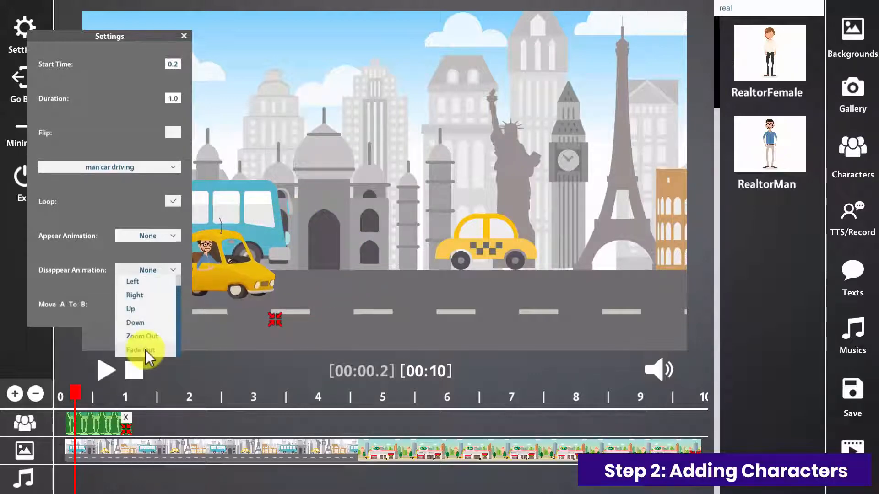
click(145, 350)
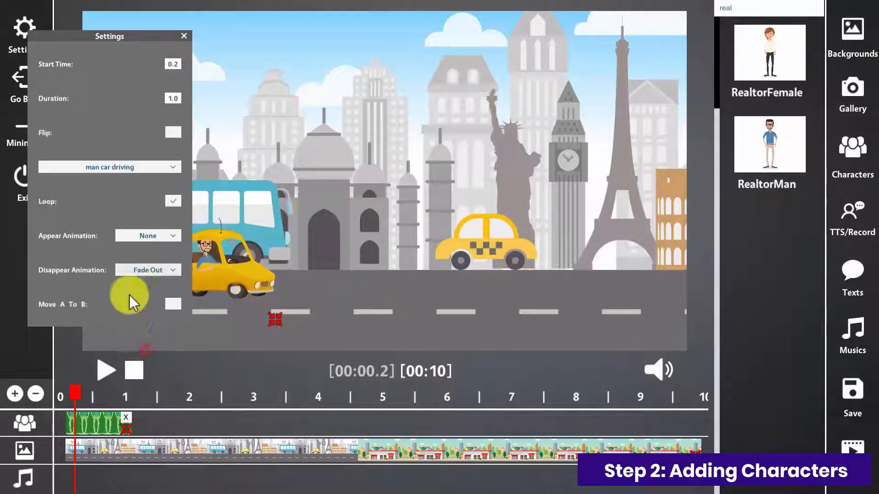
click(173, 305)
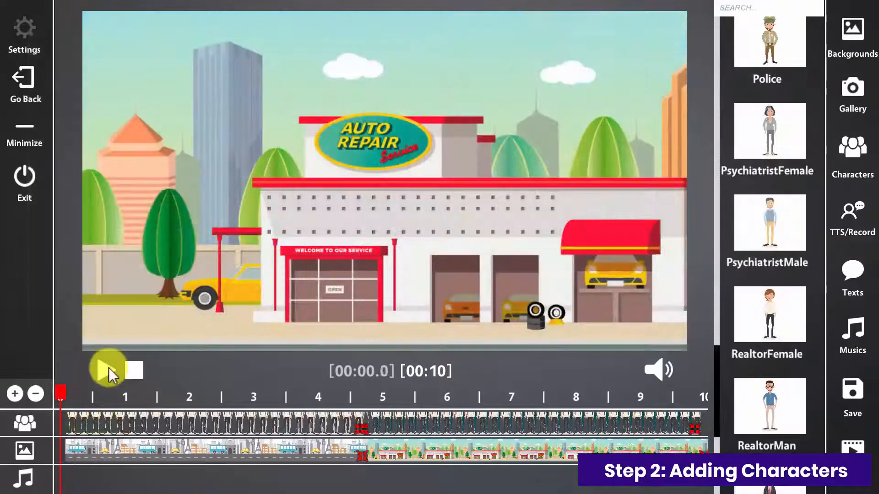
Play the preview of both scenes and add a text-to-speech clip at the start of the audio track
click(108, 367)
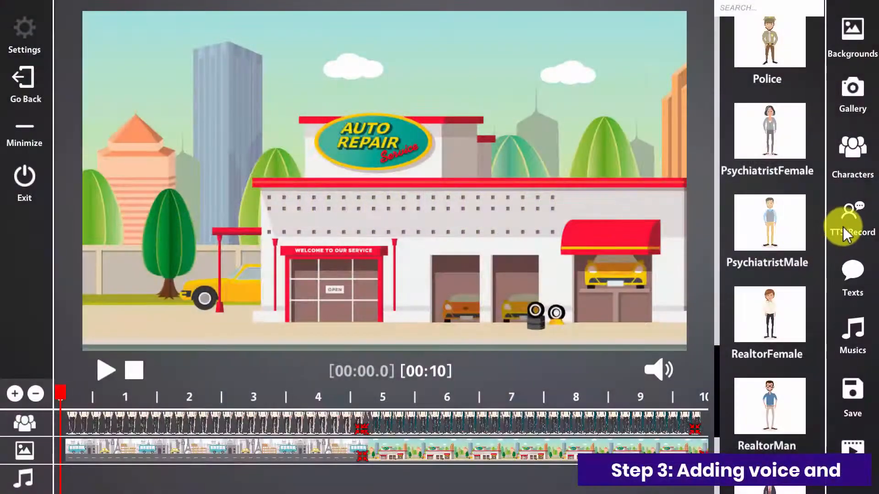
click(844, 229)
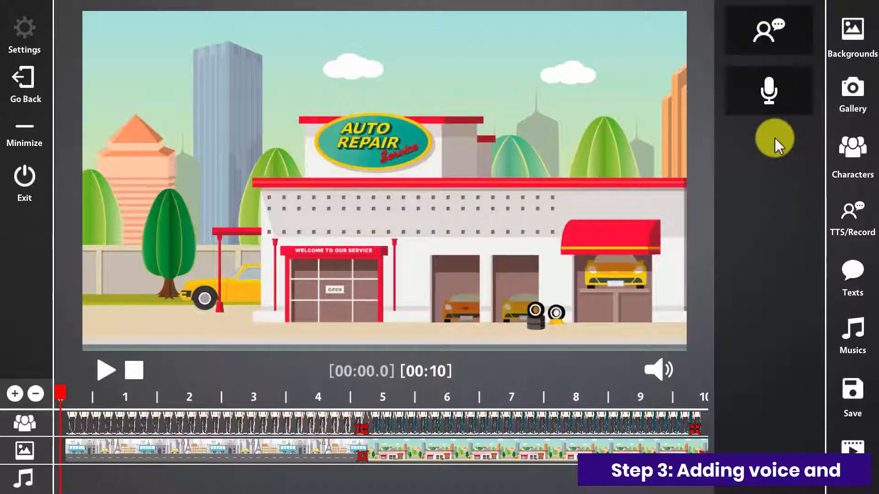
drag(760, 47, 110, 488)
Enter the speech text "Is your car barely moving and making all kinds of weird sounds? Bob's Auto Repair Service is your best choice!" and preview it
click(27, 36)
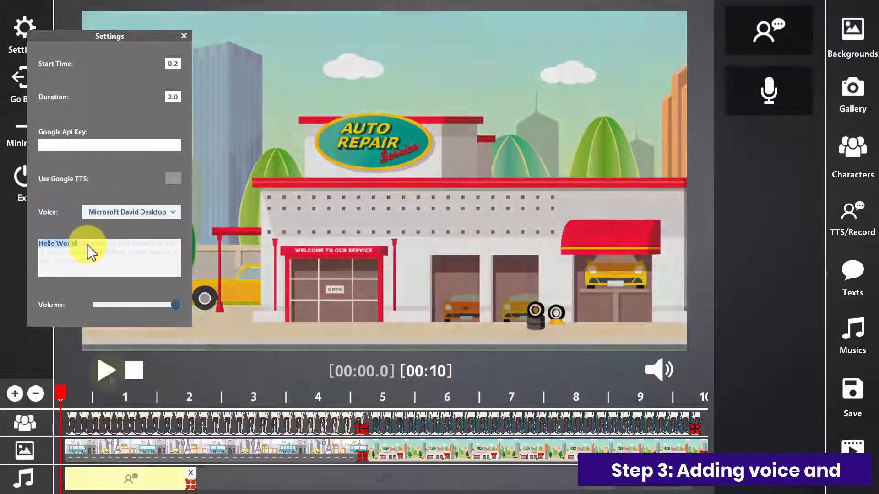
text(Is your car barely moving and making all kinds of weird sounds? Bob's Auto Repair Service is your best choice!)
click(106, 370)
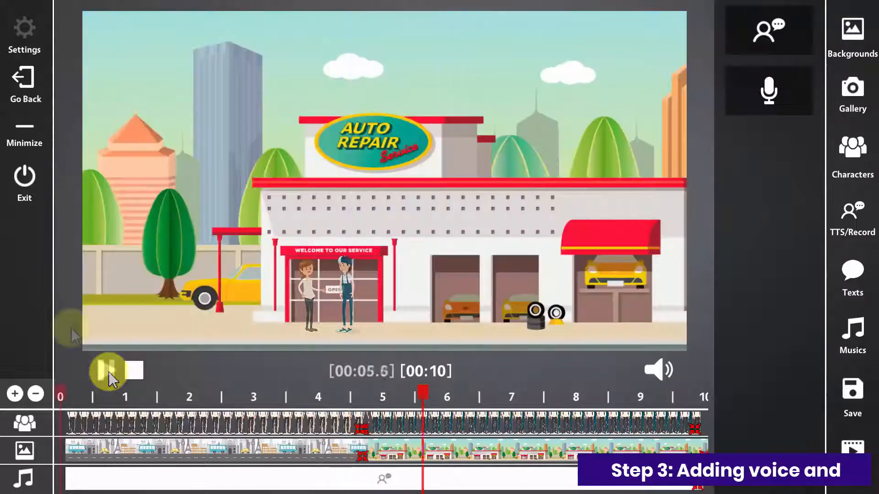
click(109, 371)
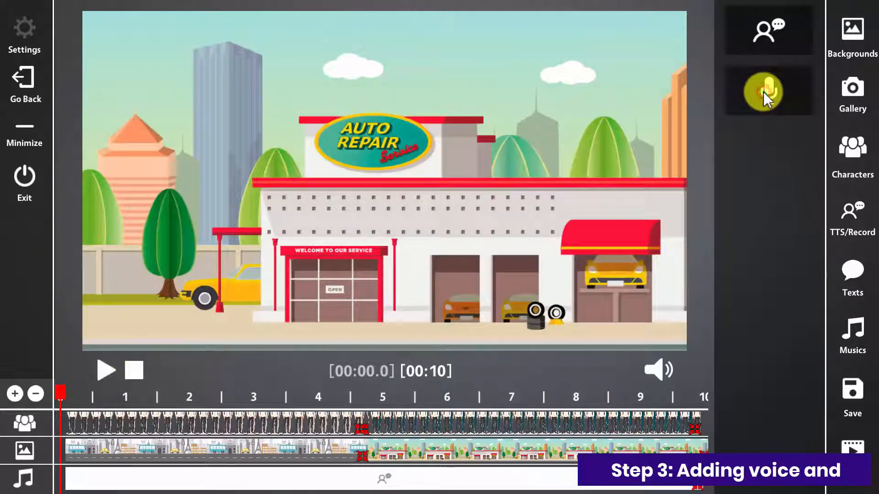
Add a microphone recording clip at the start of the audio track
drag(762, 92, 122, 479)
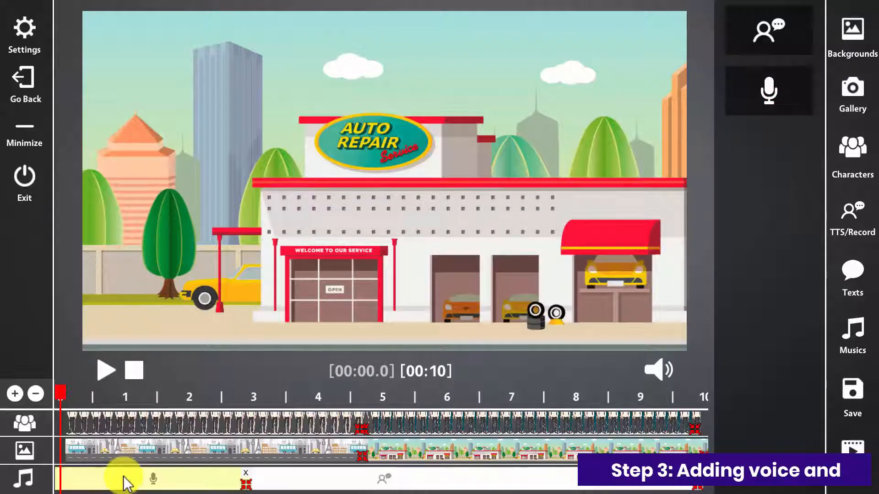
Examine the recording controls, start time, duration and volume in the microphone recording clip's settings
click(20, 32)
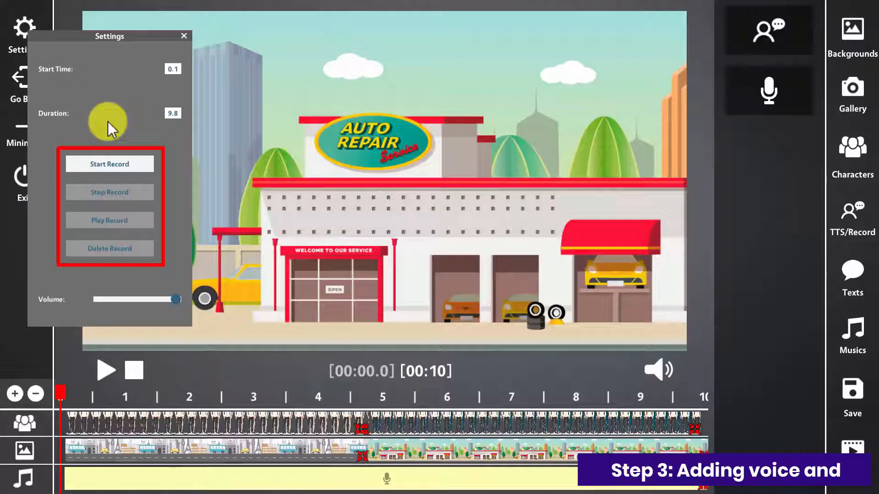
click(185, 37)
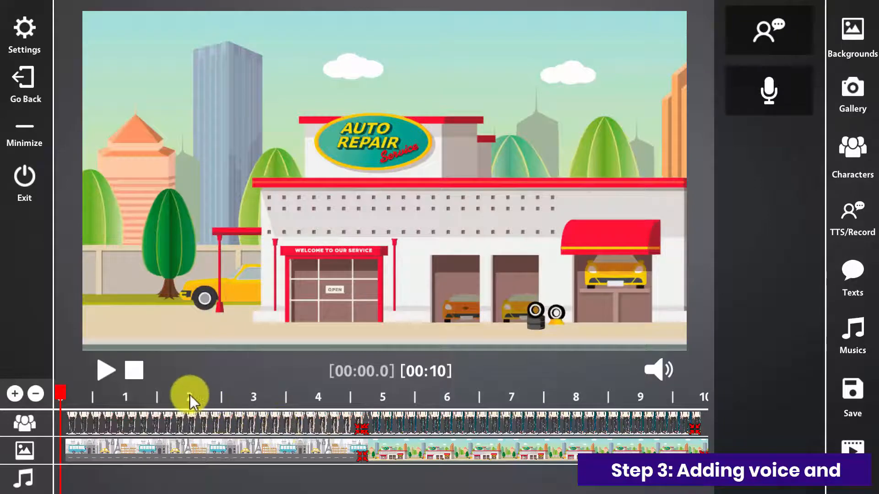
Add a text clip near the start of the middle timeline track and play the preview
click(849, 275)
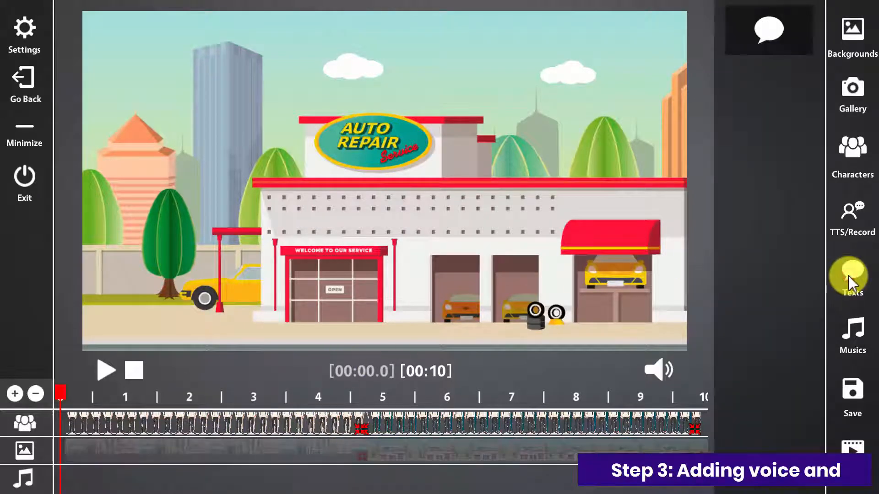
drag(772, 37, 149, 454)
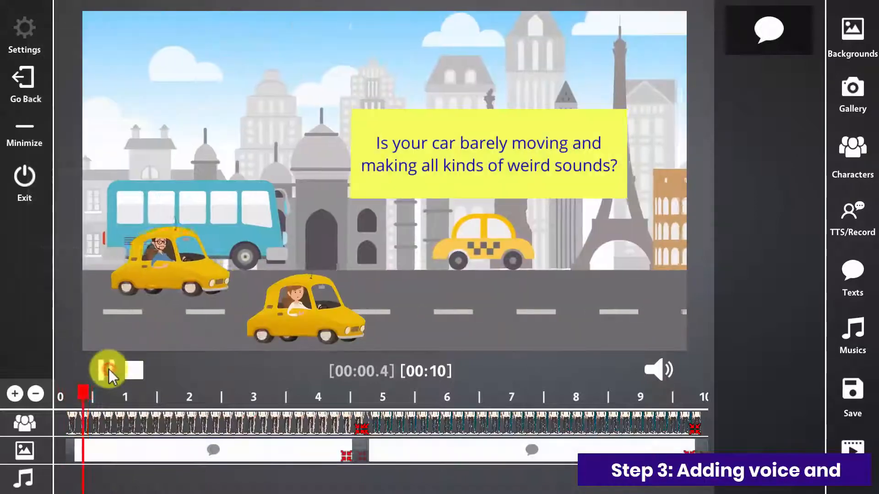
click(107, 369)
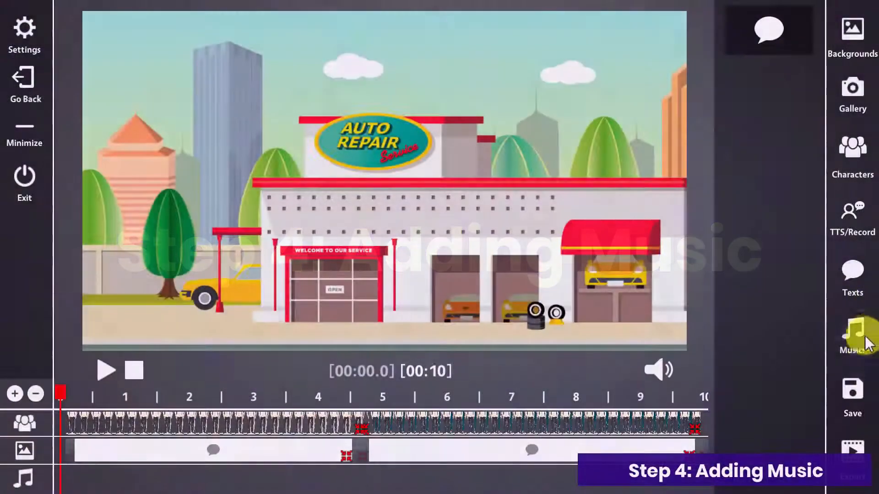
Add Music 1 at the start of the audio track and open its settings
click(854, 337)
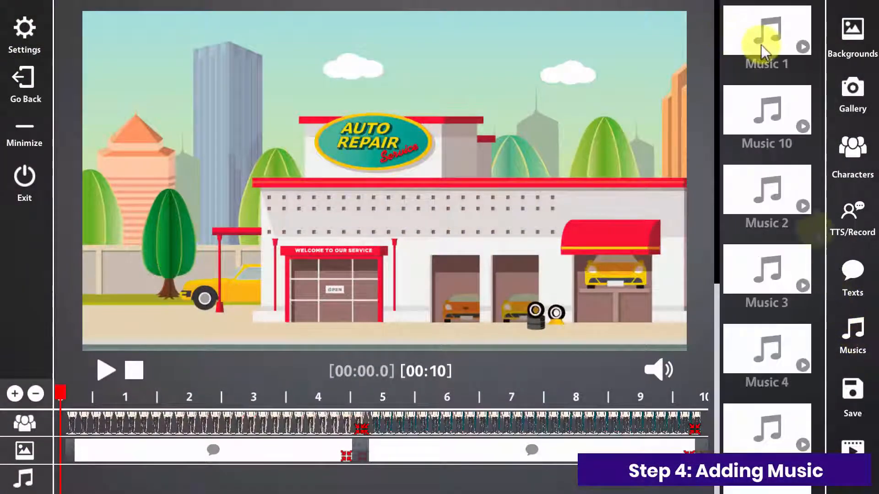
drag(763, 39, 114, 476)
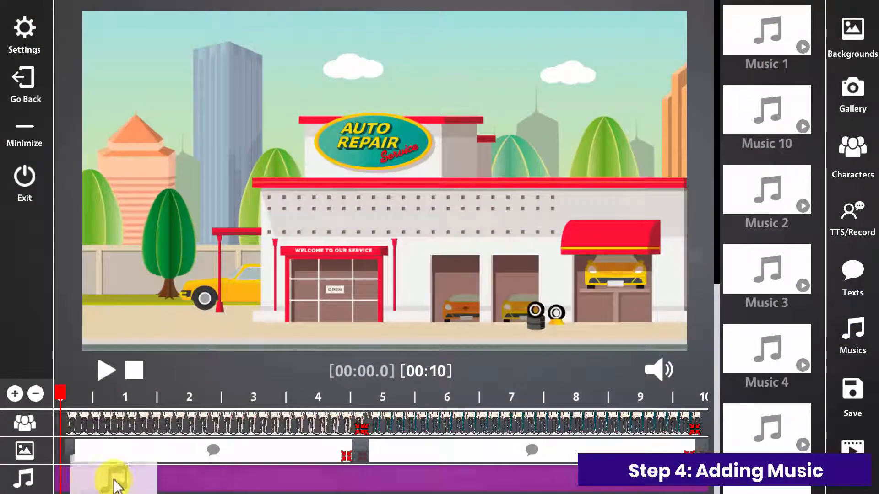
drag(714, 237, 731, 430)
scroll(732, 430, down, 2)
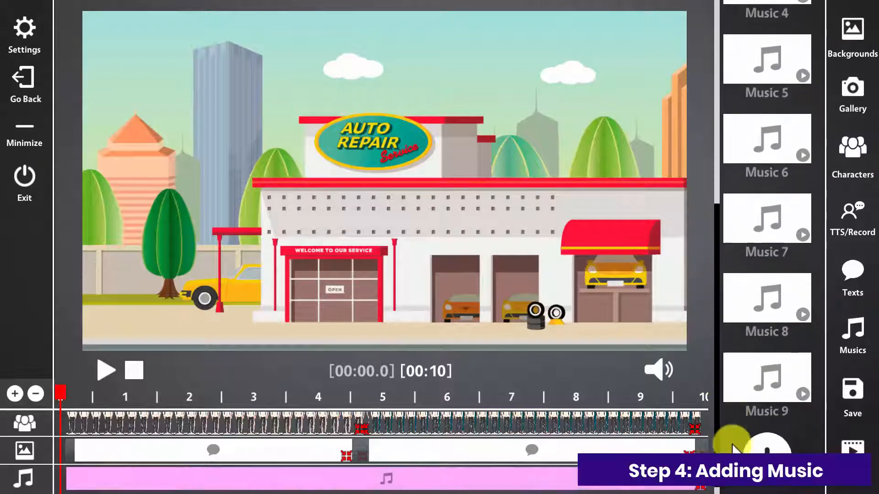
click(26, 49)
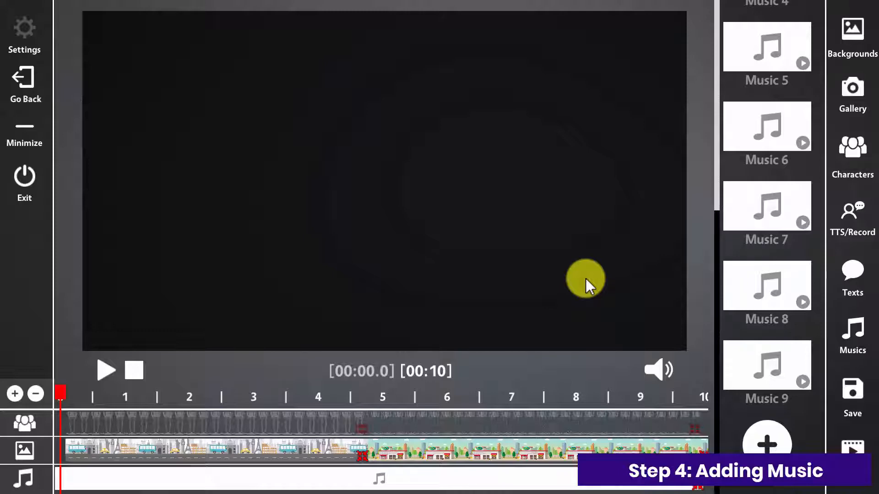
Import the custom audio file Bob Auto Repair Service.wav from the Desktop into the music library
click(765, 442)
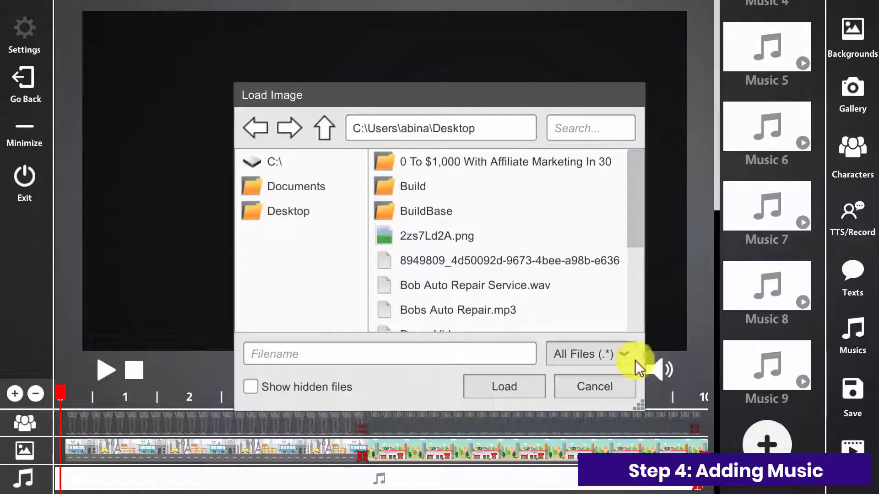
click(522, 286)
click(520, 389)
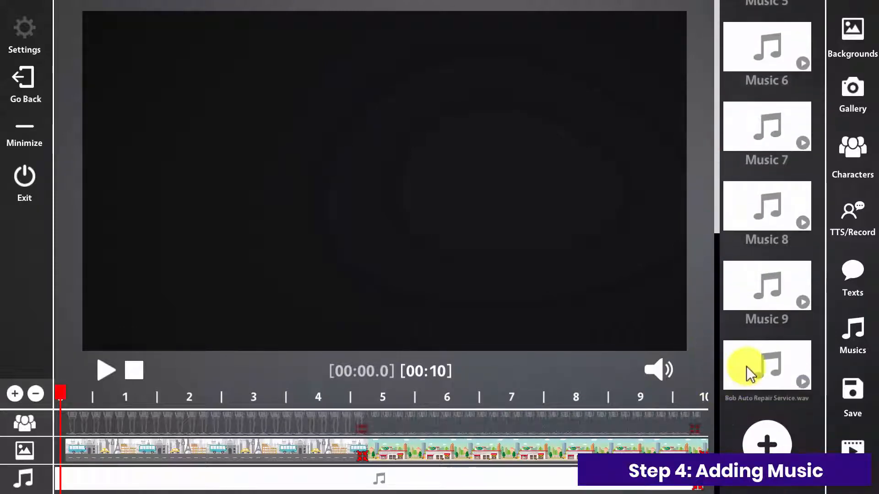
Lower the volume of the music clip on the audio track to about a third
click(291, 478)
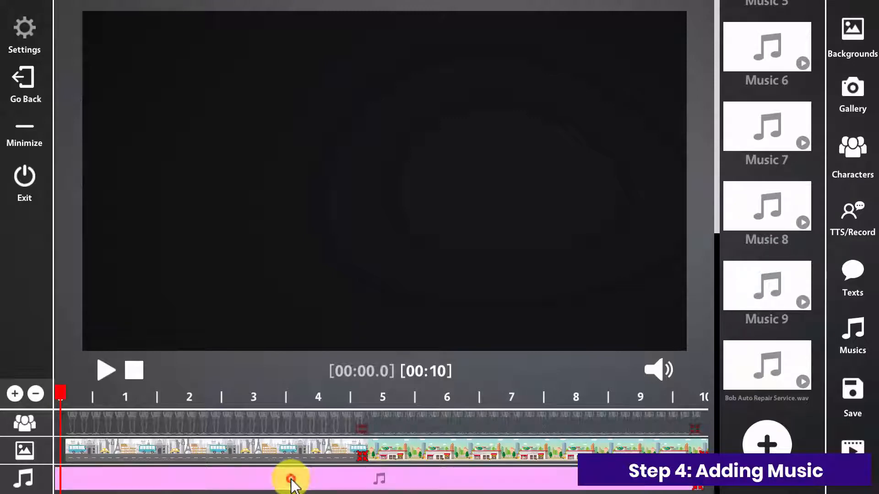
click(28, 36)
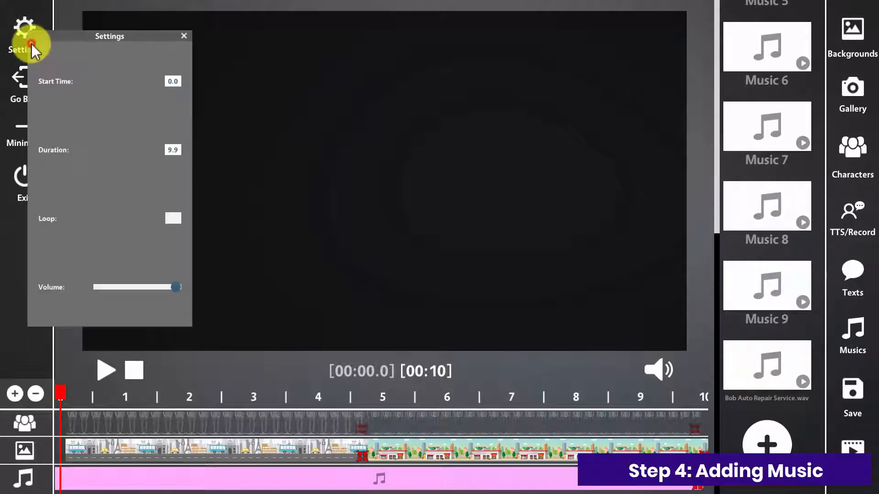
drag(173, 289, 122, 294)
click(185, 36)
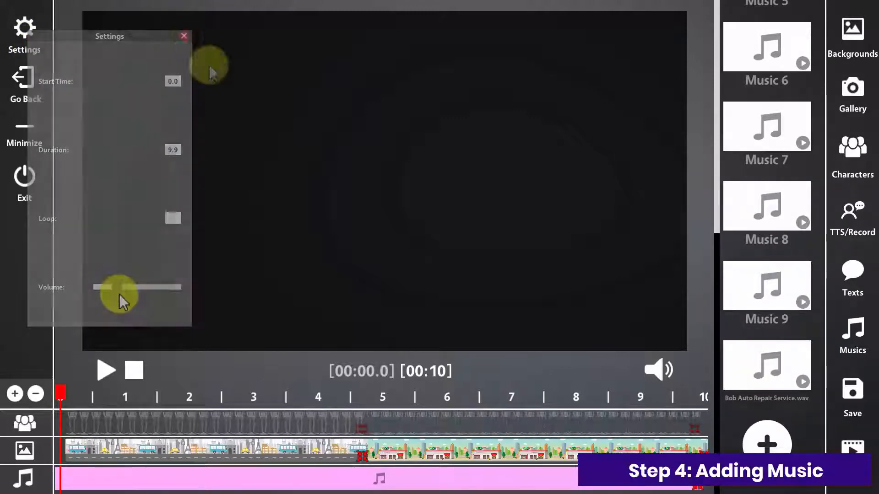
Add the imported Bob Auto Repair Service.wav to the audio track alongside the music and play the preview
drag(741, 369, 691, 488)
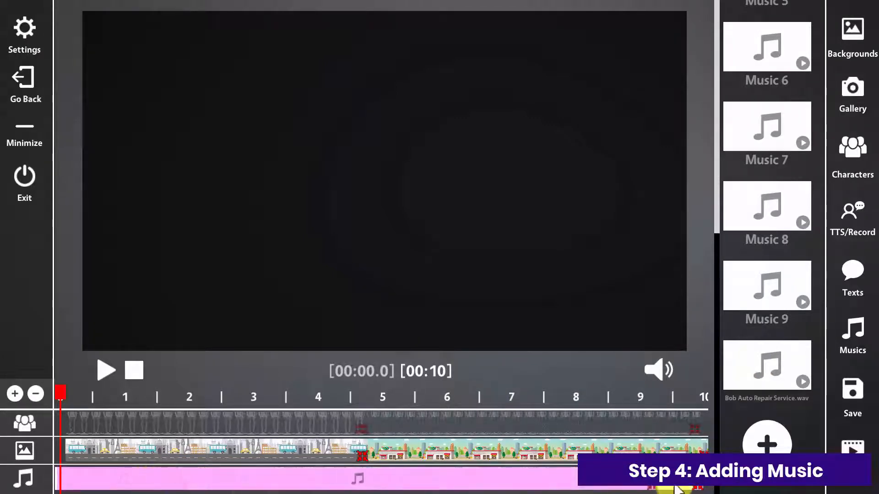
click(106, 372)
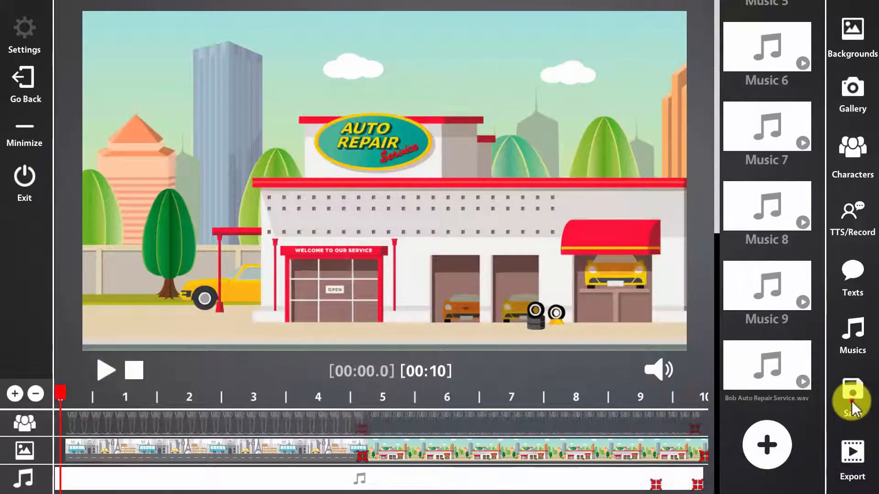
Save the project to the Desktop as Demo Video.vep
click(851, 400)
click(452, 238)
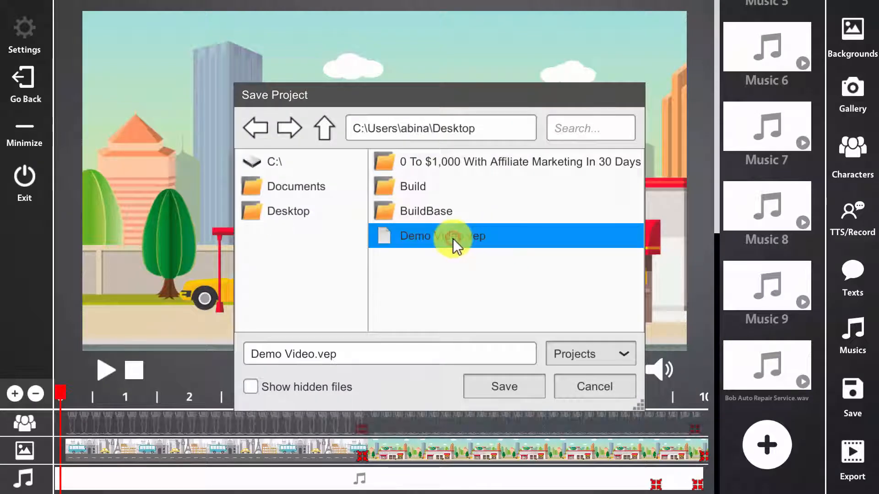
click(515, 386)
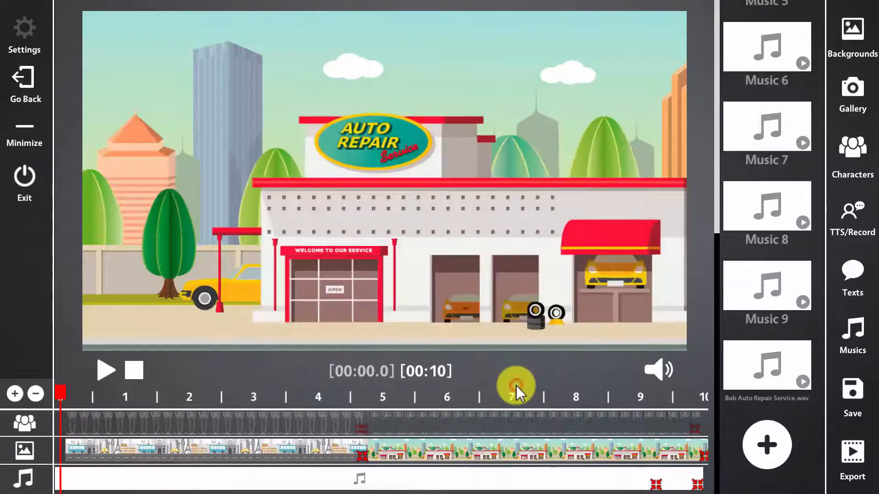
Export the video to the Desktop with the file name Demo Video
click(852, 457)
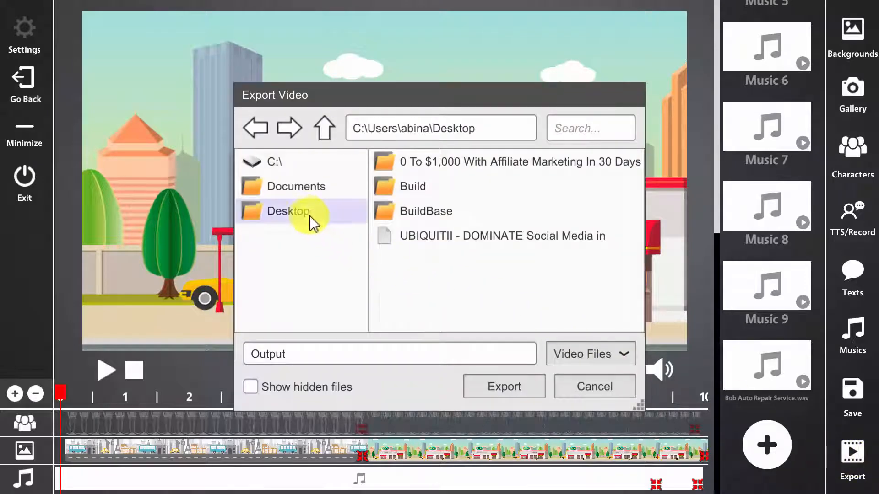
click(385, 353)
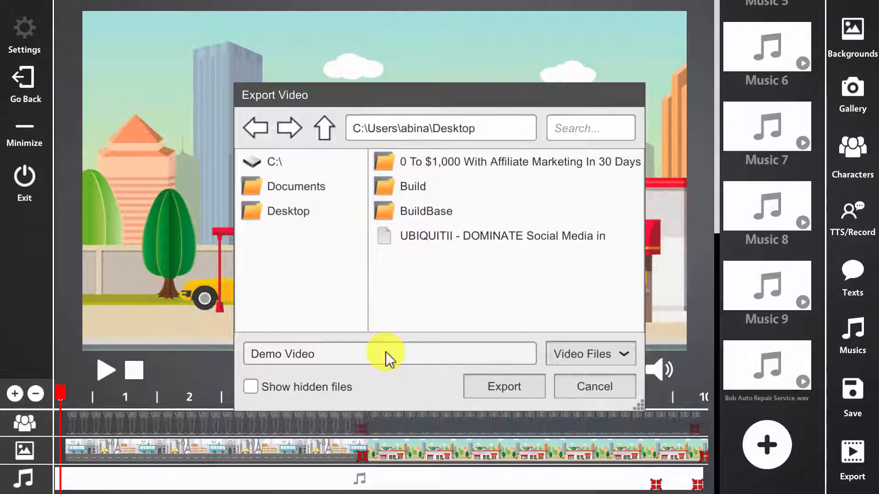
click(522, 388)
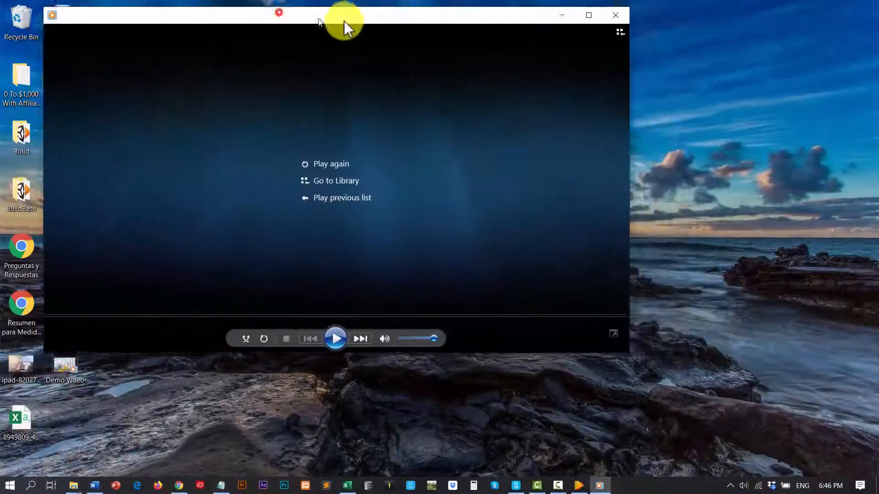
Switch to the media player, move its window clear of the desktop files and play the exported Demo Video
drag(344, 21, 425, 38)
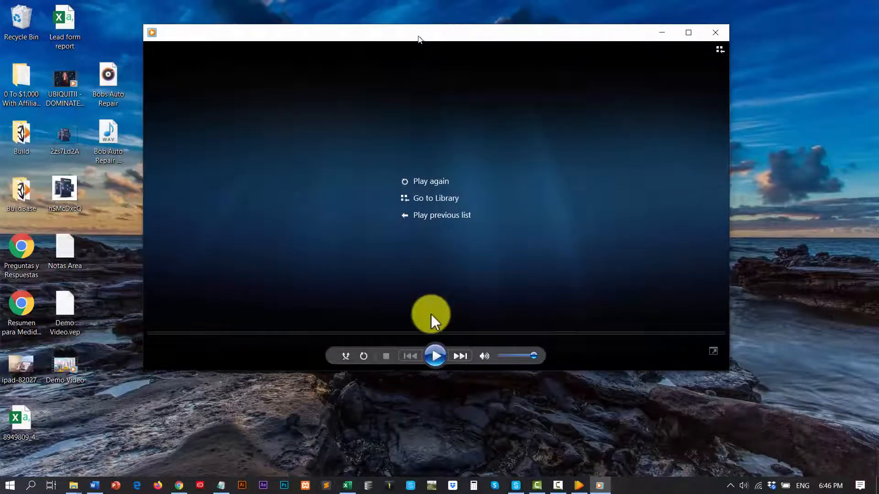
click(433, 357)
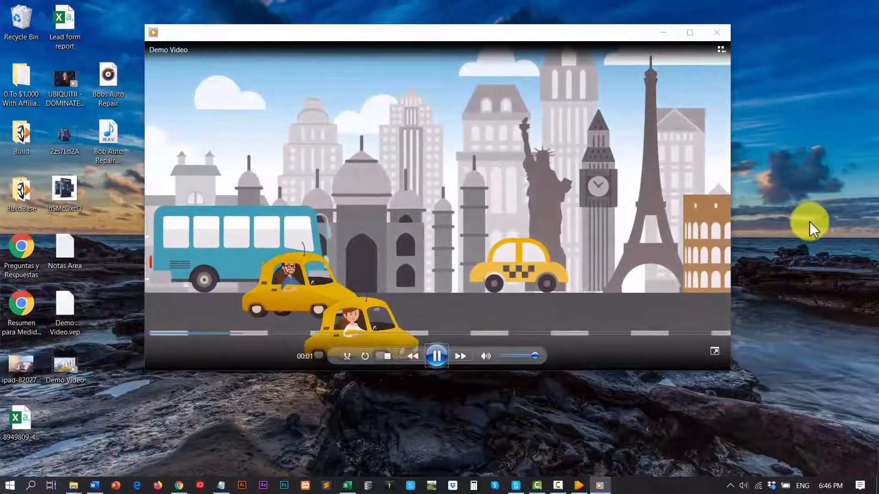